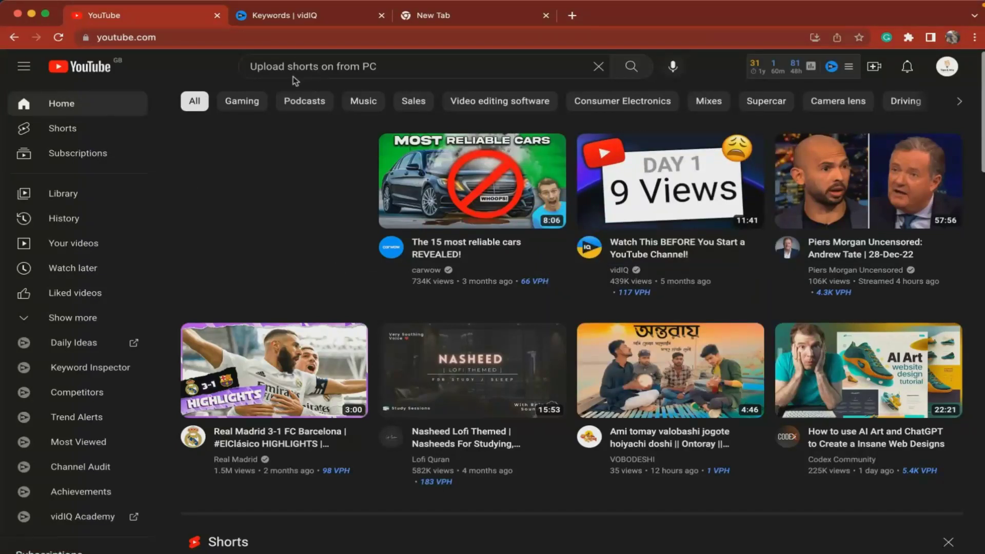
# - Glance at the vidIQ channel stats, then bring up the account menu listing YouTube Studio
pyautogui.click(811, 67)
pyautogui.click(947, 68)
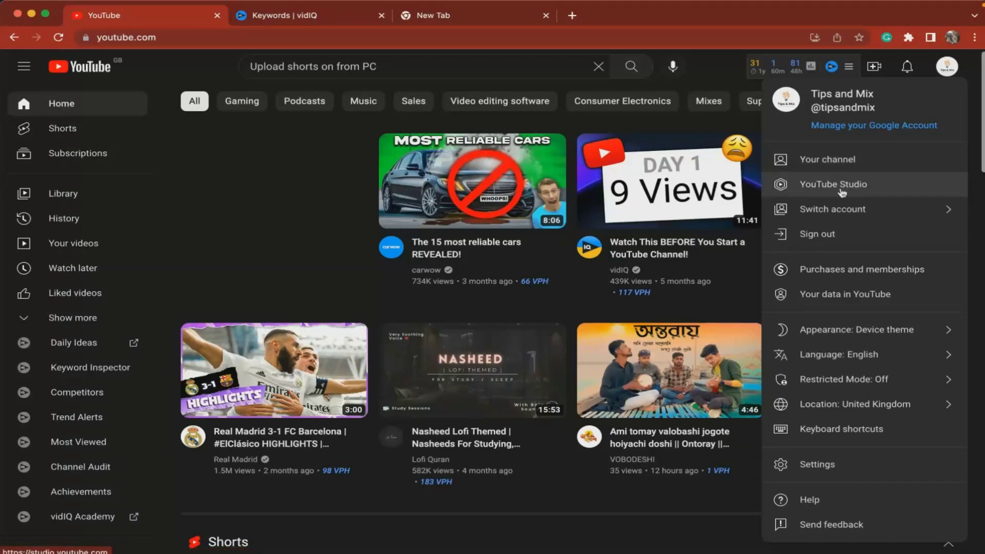
# - Enter YouTube Studio and start a new video upload from the Create menu
pyautogui.click(825, 184)
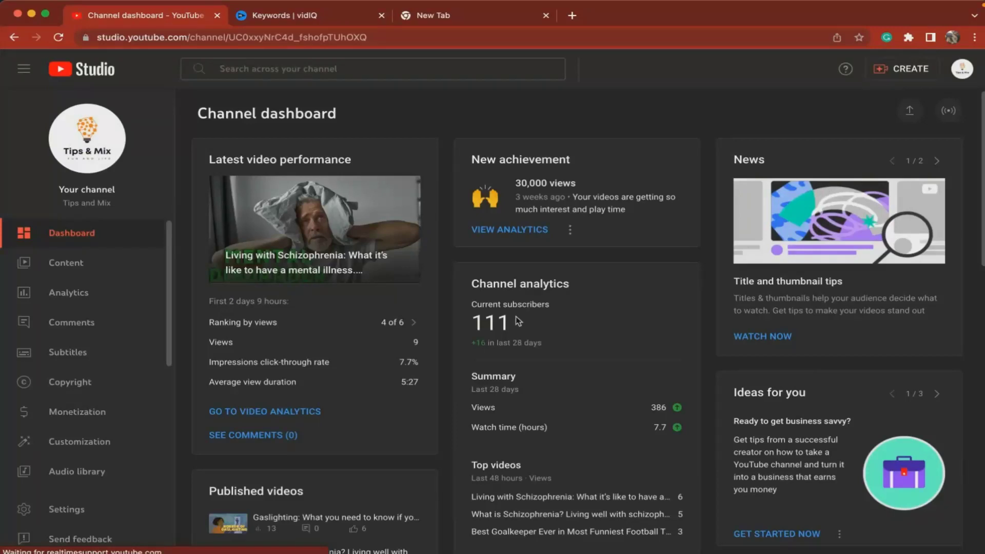
pyautogui.scroll(-1, 601, 231)
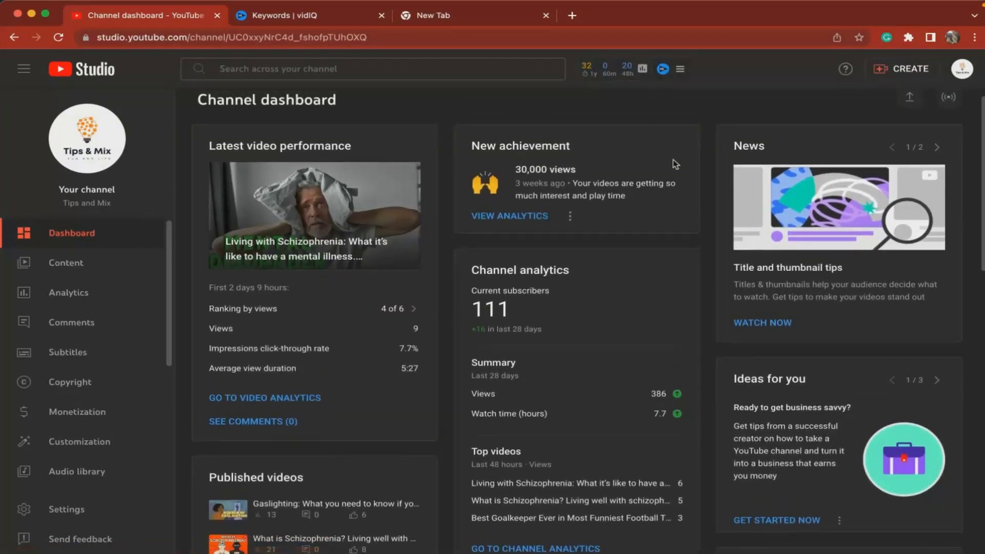
pyautogui.click(920, 75)
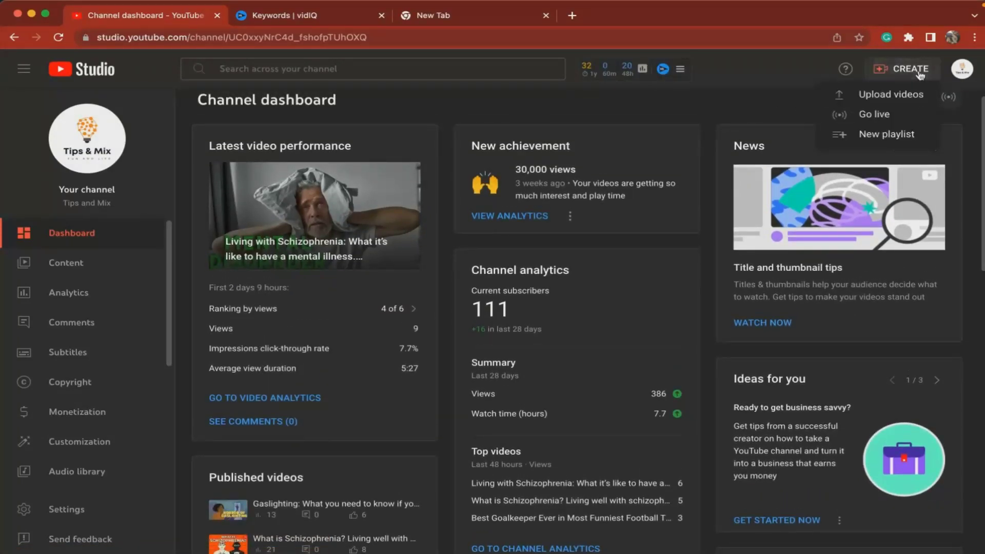
pyautogui.click(902, 94)
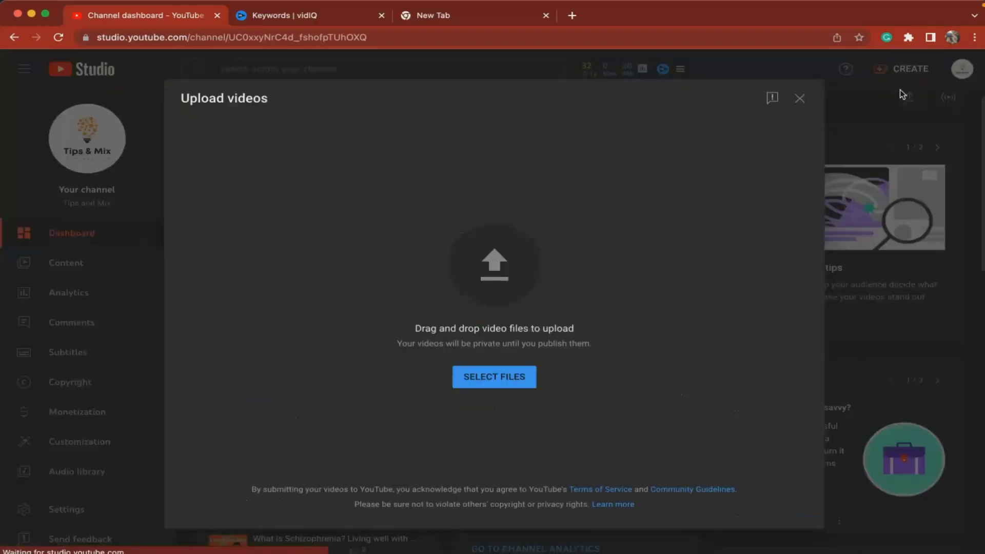
# - Upload the mp4 video from the Desktop's Video folder
pyautogui.click(511, 379)
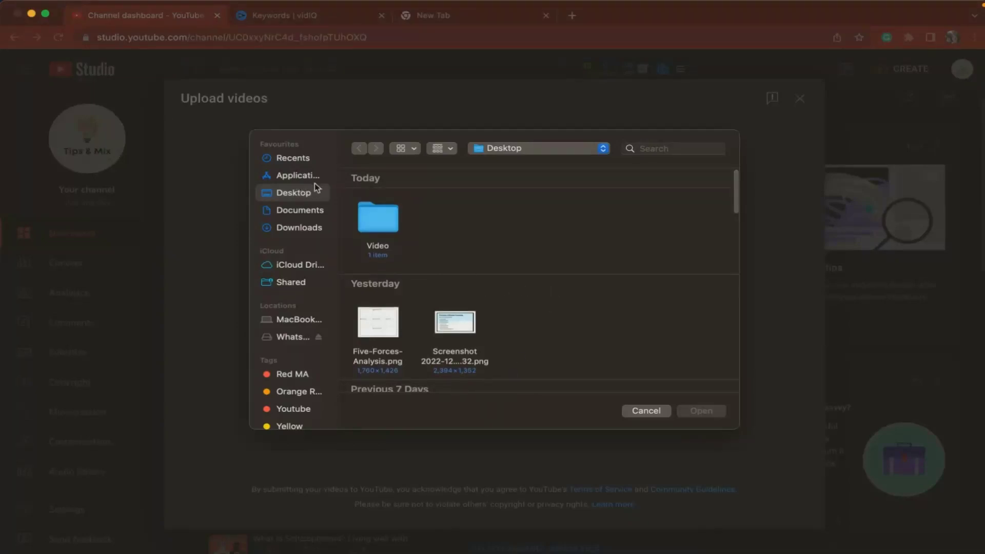
pyautogui.doubleClick(359, 220)
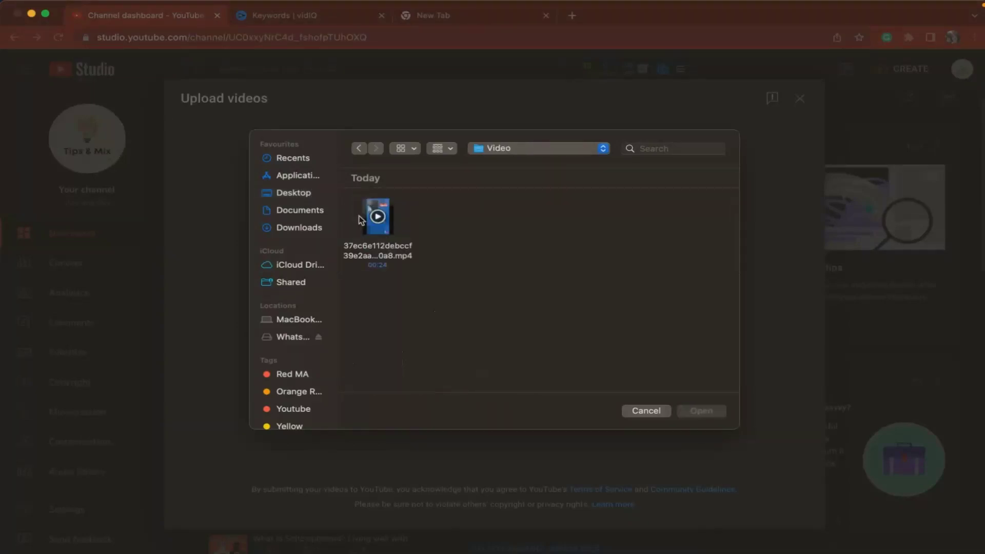
pyautogui.click(385, 228)
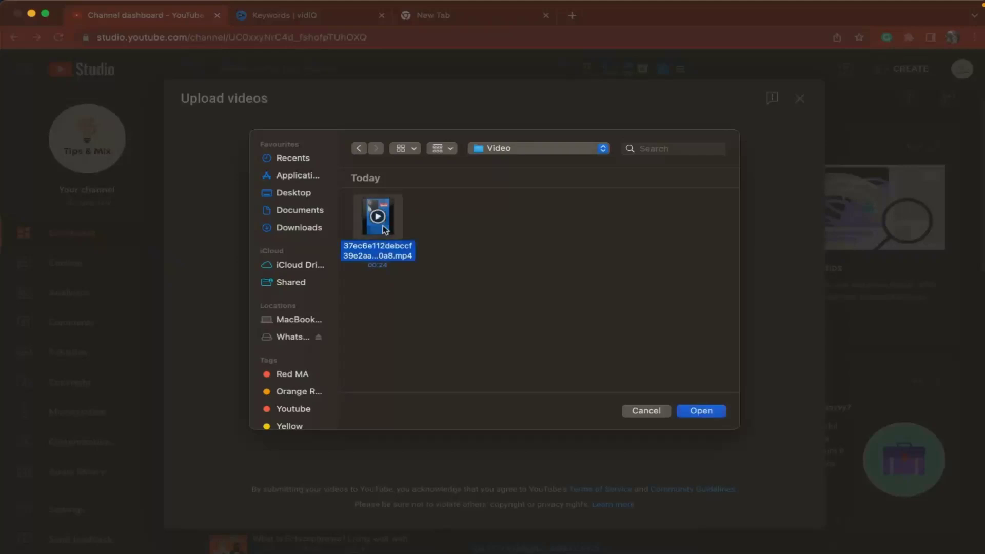
pyautogui.click(696, 411)
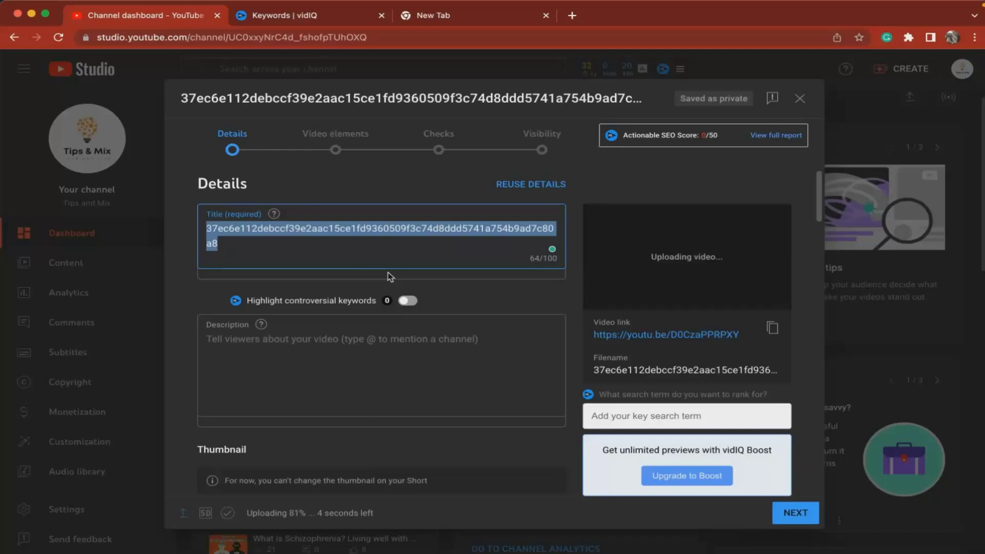
pyautogui.write('How to Post Youtube shorts.')
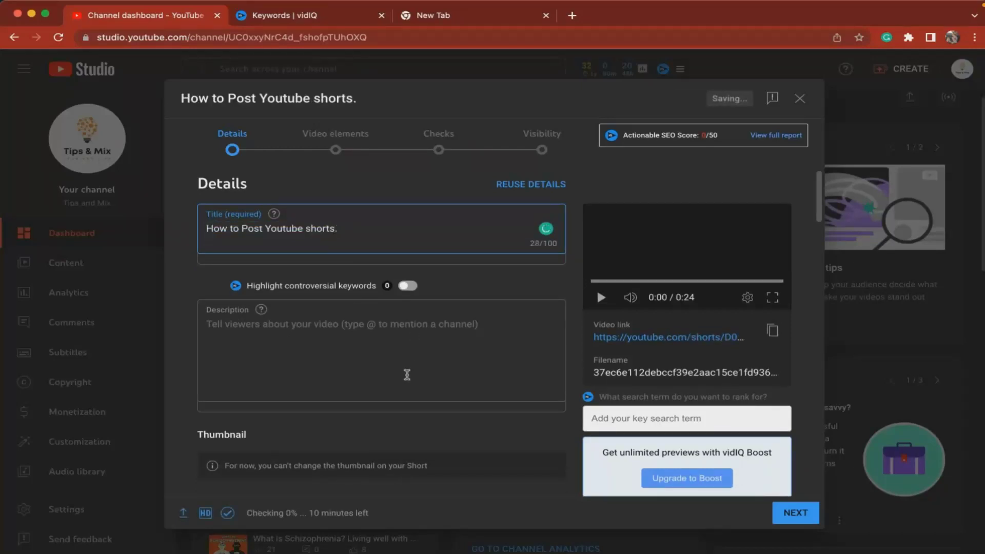
# - Enter '#shorts' as the description under the title 'How to Post Youtube shorts.'
pyautogui.click(407, 375)
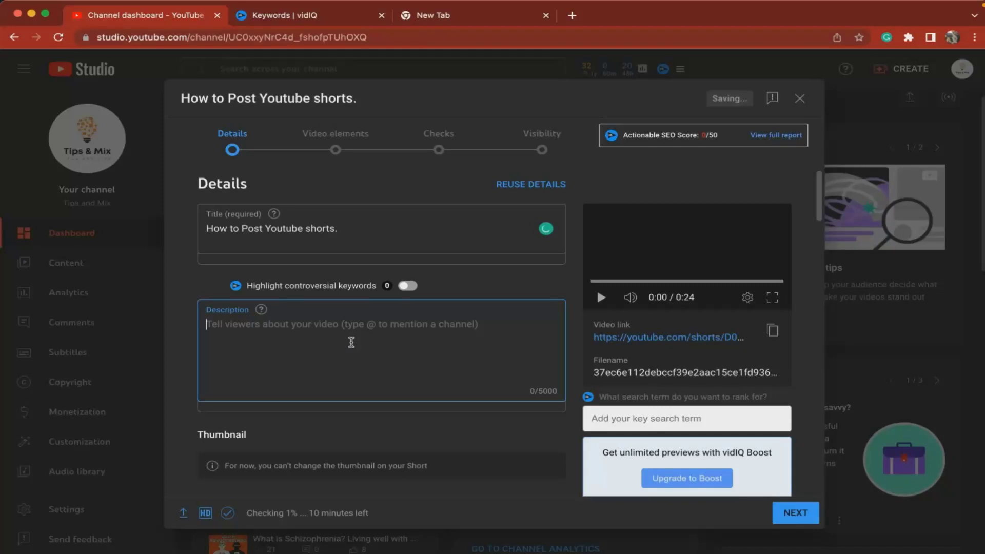
pyautogui.write('#')
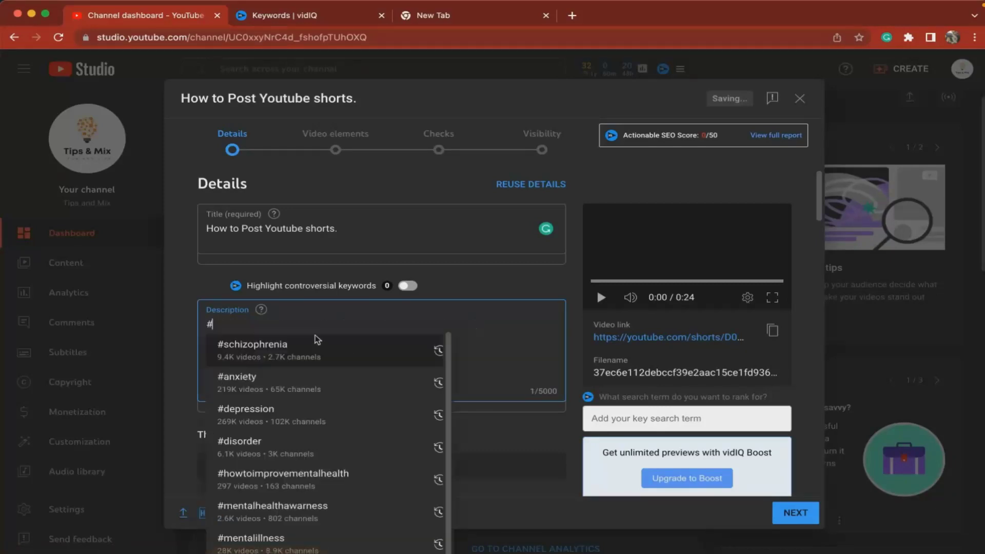
pyautogui.write('shor')
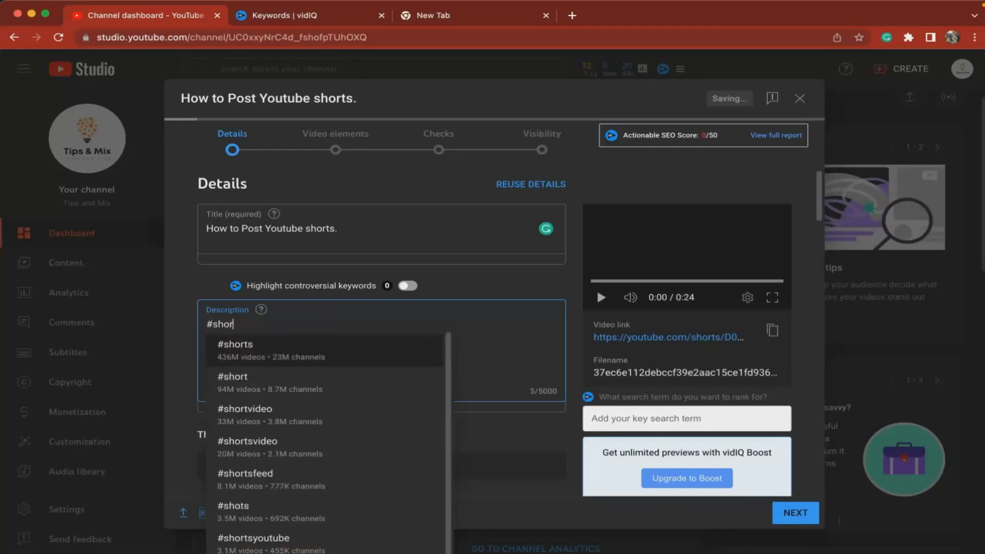
pyautogui.write('ts')
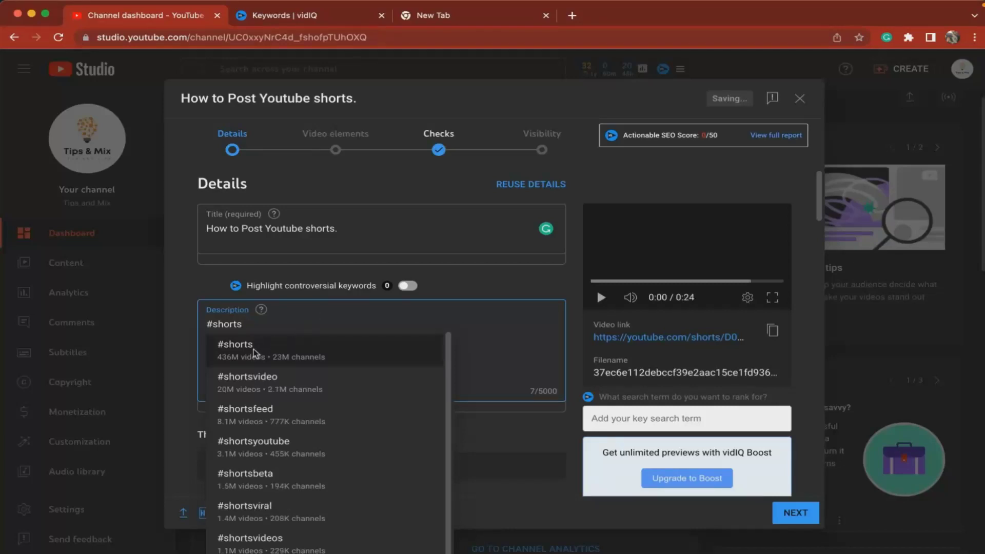
pyautogui.click(254, 353)
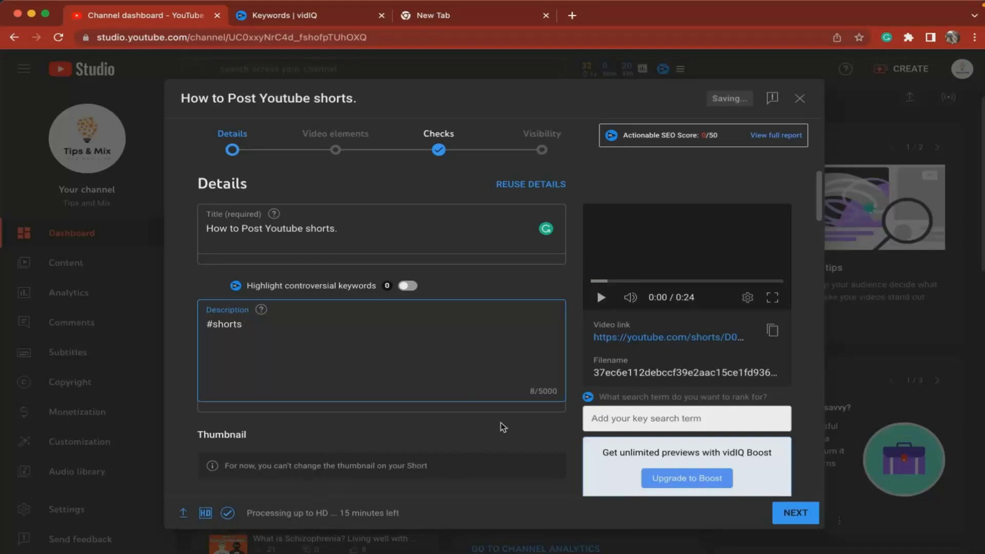
pyautogui.scroll(-1, 539, 318)
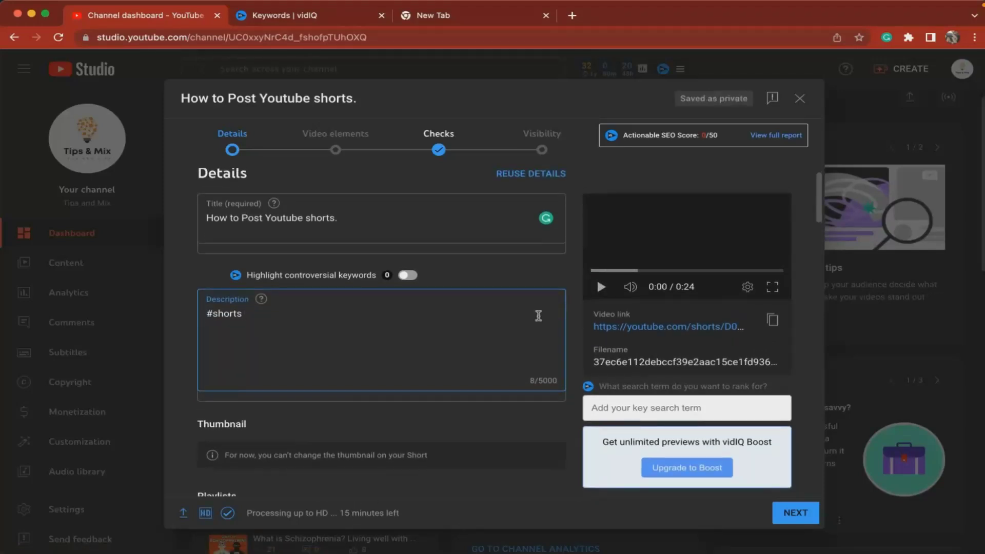
# - Resolve the Audience error by choosing 'No, it's not made for kids'
pyautogui.click(804, 519)
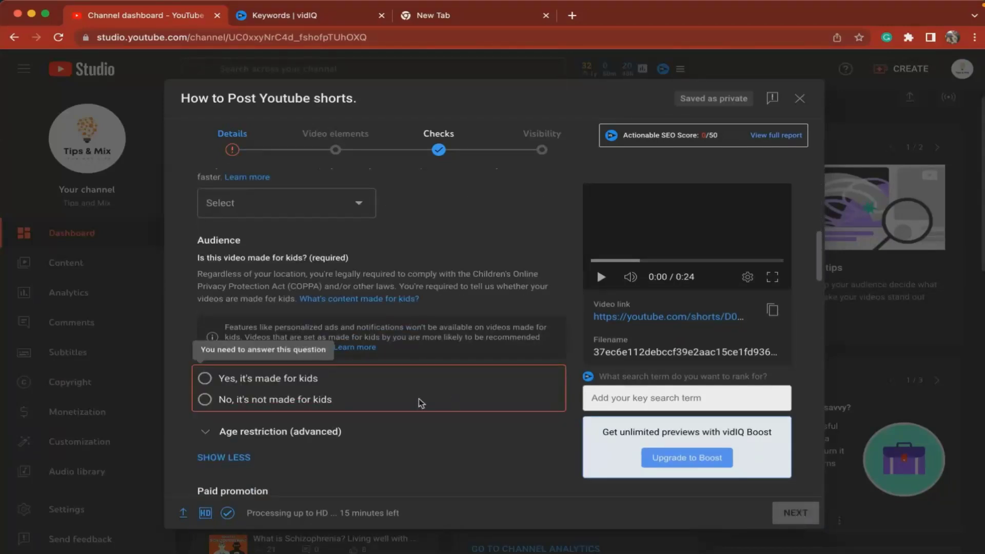
pyautogui.click(204, 399)
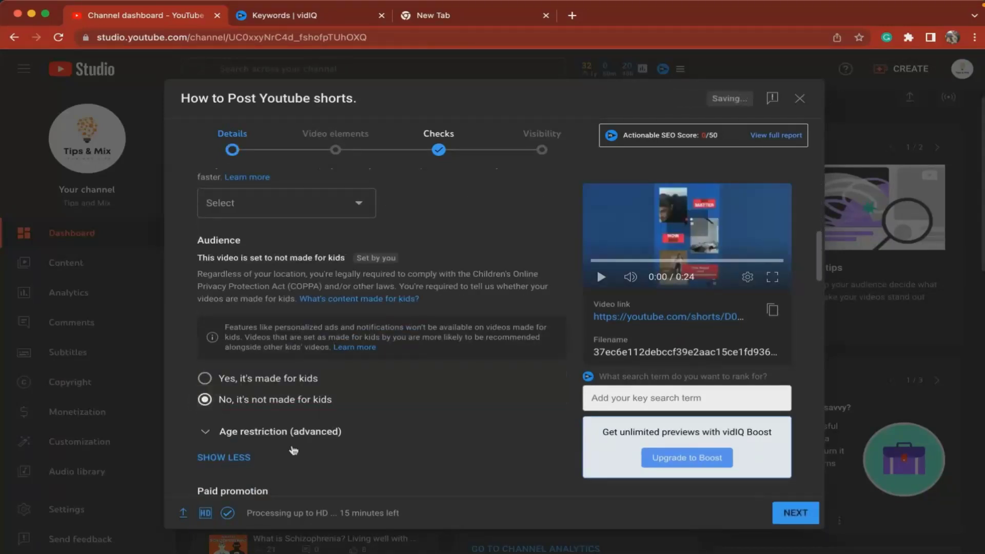
pyautogui.scroll(-3, 347, 400)
pyautogui.scroll(-4, 322, 417)
pyautogui.scroll(-2, 321, 417)
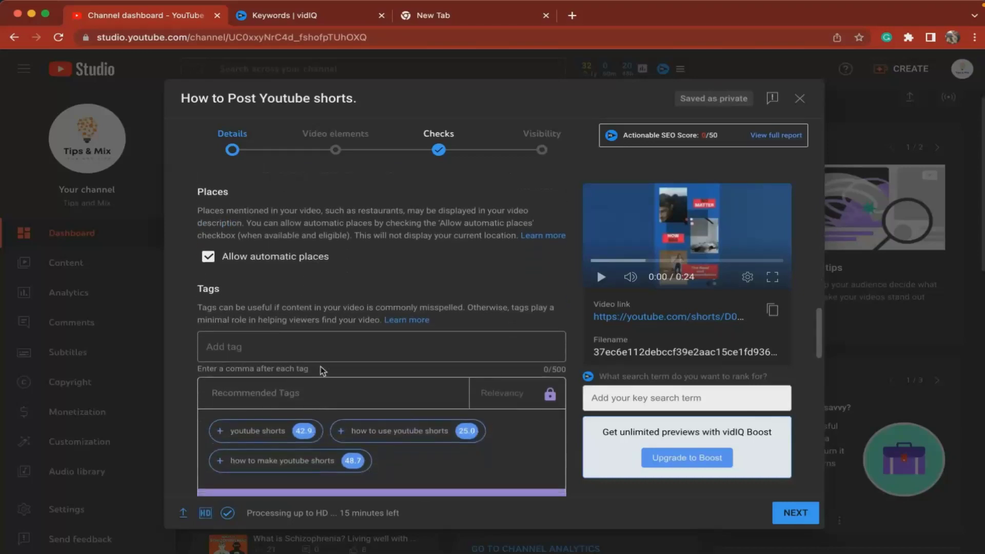
pyautogui.scroll(3, 361, 324)
pyautogui.scroll(3, 361, 325)
pyautogui.scroll(2, 360, 324)
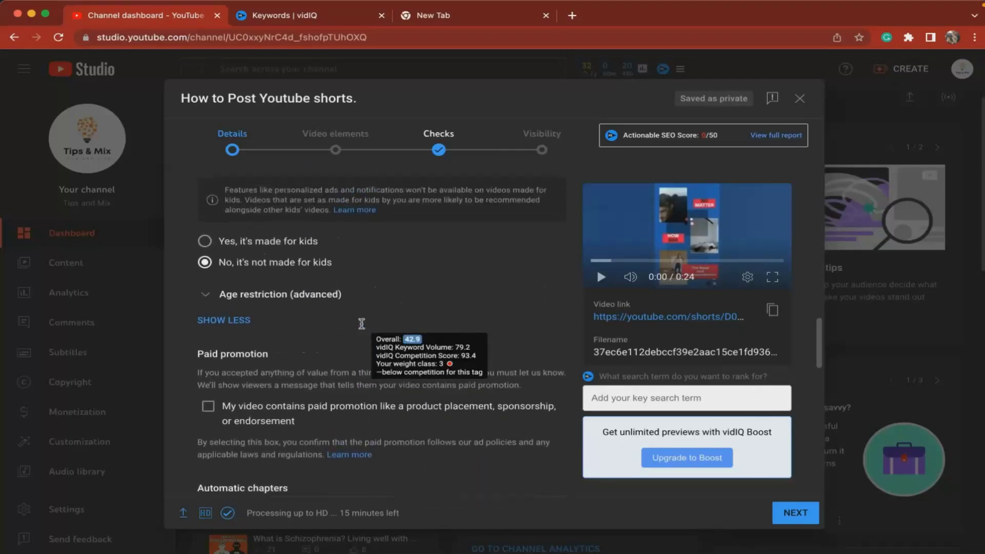
pyautogui.scroll(2, 361, 324)
pyautogui.scroll(1, 361, 324)
pyautogui.scroll(2, 361, 324)
pyautogui.scroll(1, 361, 325)
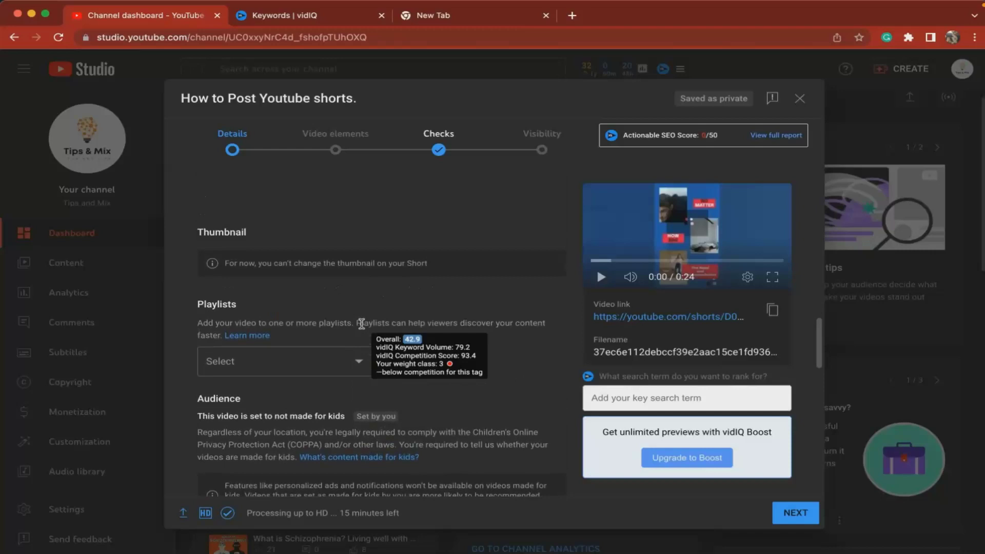
pyautogui.scroll(2, 360, 324)
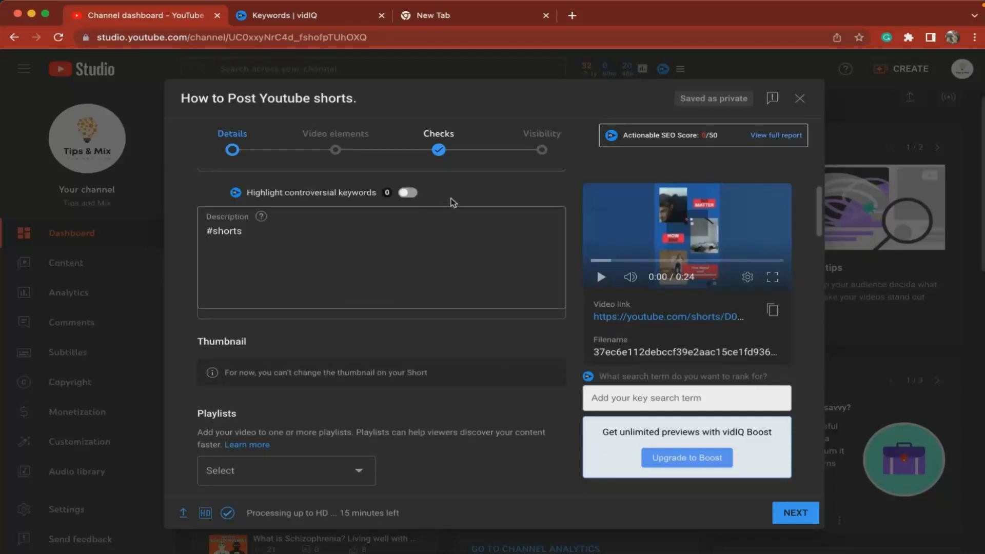
pyautogui.scroll(-2, 516, 395)
pyautogui.scroll(-1, 516, 396)
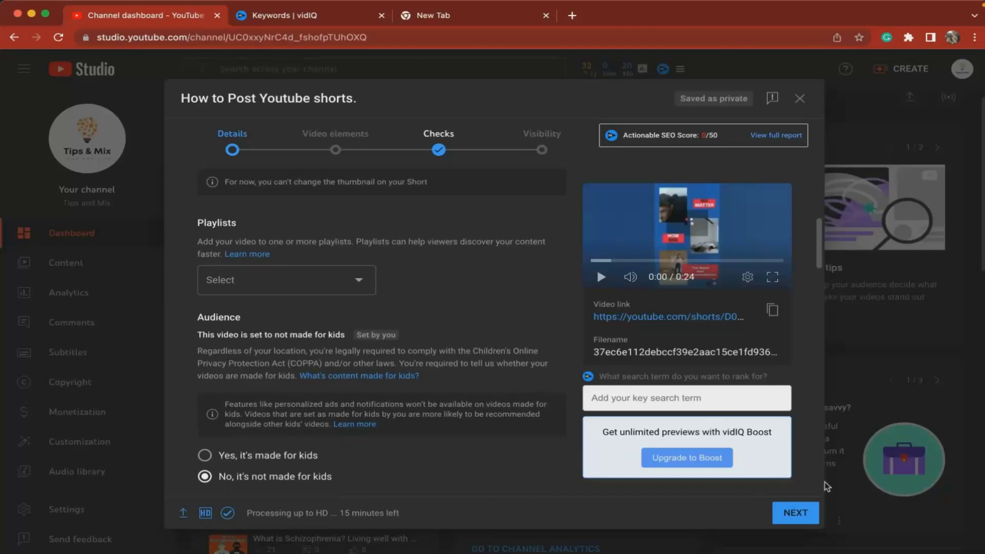
# - Skip past Video elements and Checks, set visibility to Public, and publish the Short
pyautogui.click(791, 513)
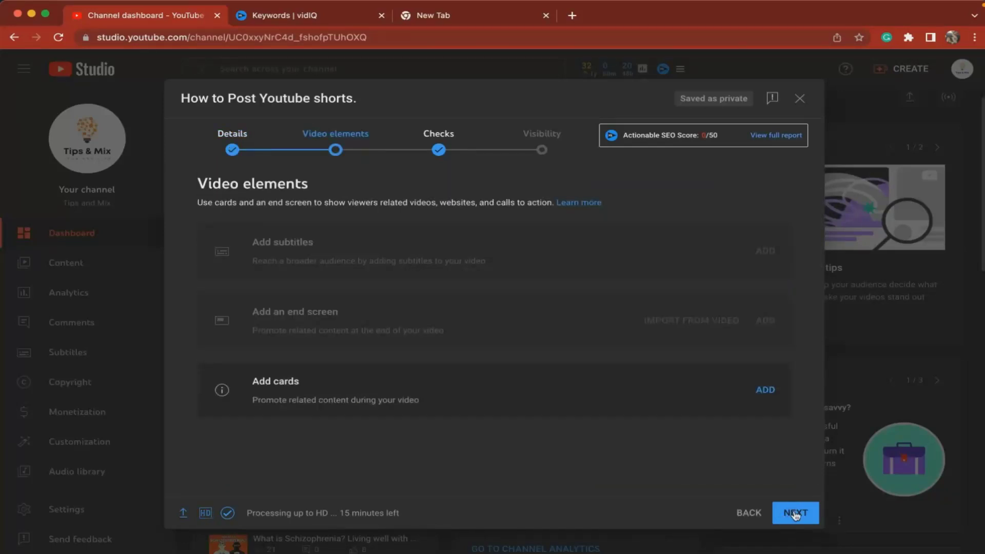
pyautogui.click(796, 513)
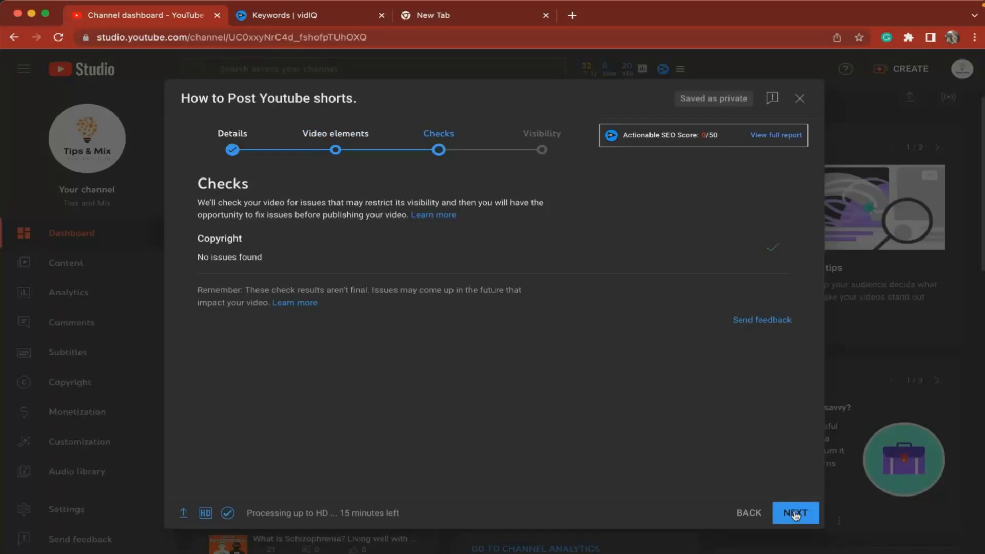
pyautogui.click(795, 513)
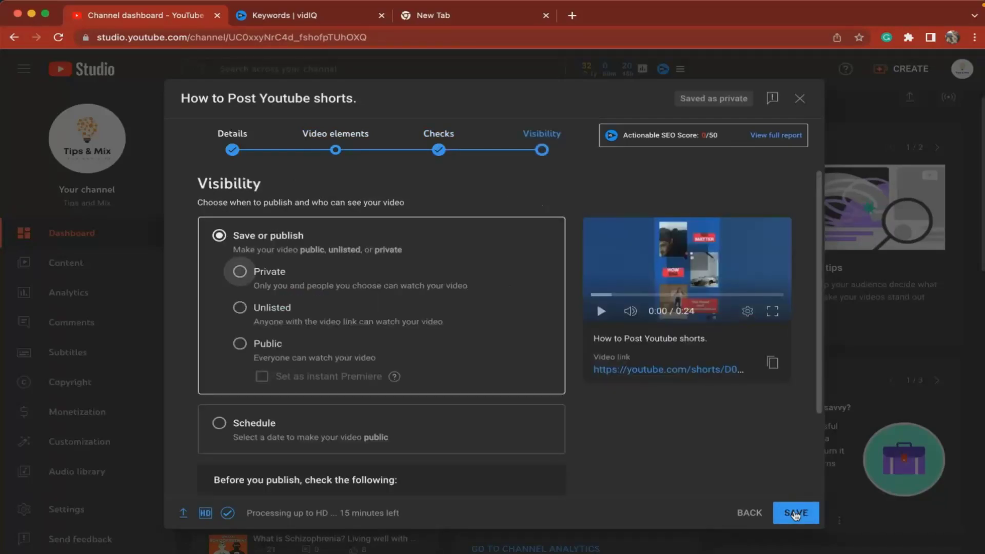
pyautogui.click(243, 348)
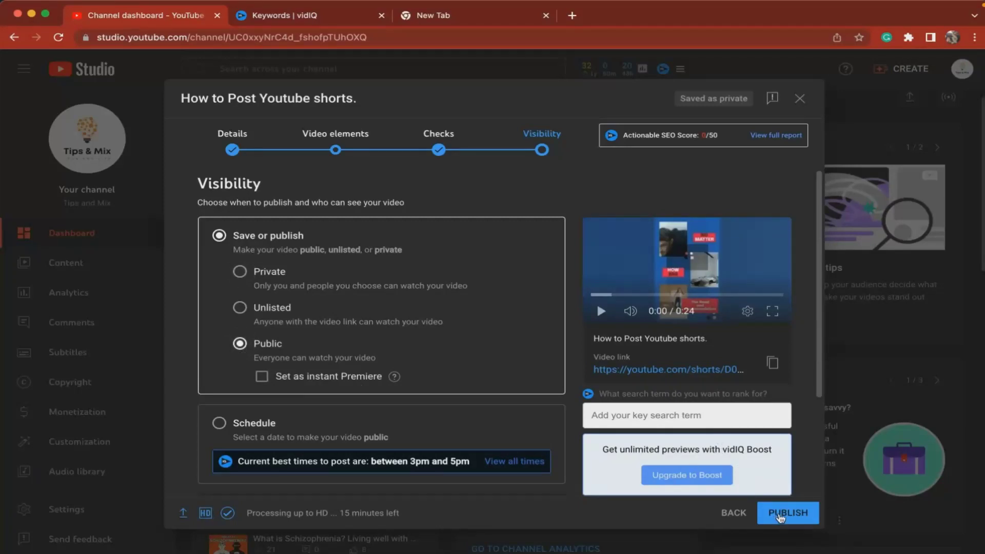
pyautogui.click(780, 515)
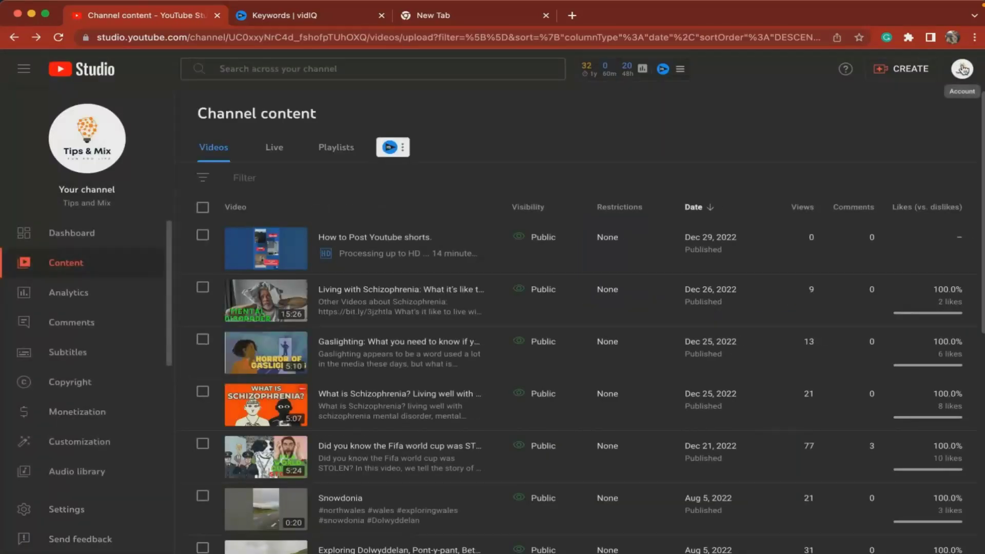
# - Go to Your channel and play the 'How to Post Youtube shorts' Short from the Shorts row
pyautogui.click(963, 70)
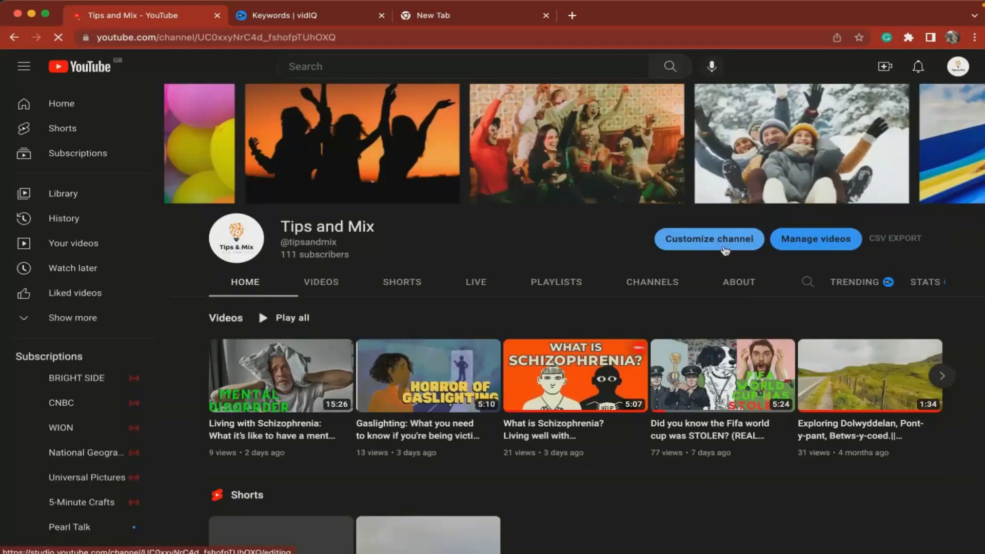
pyautogui.scroll(-1, 519, 309)
pyautogui.scroll(-2, 518, 309)
pyautogui.scroll(-1, 519, 309)
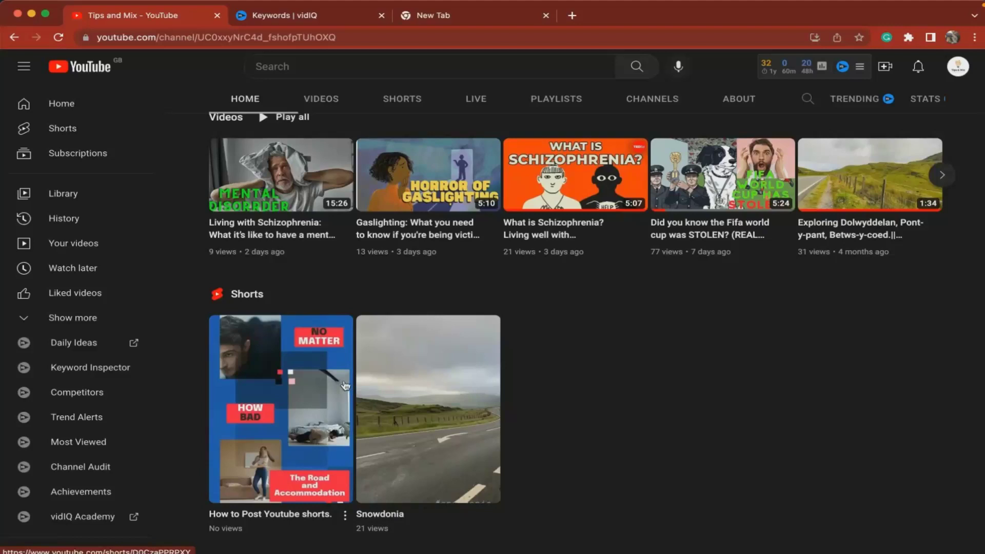
pyautogui.click(292, 389)
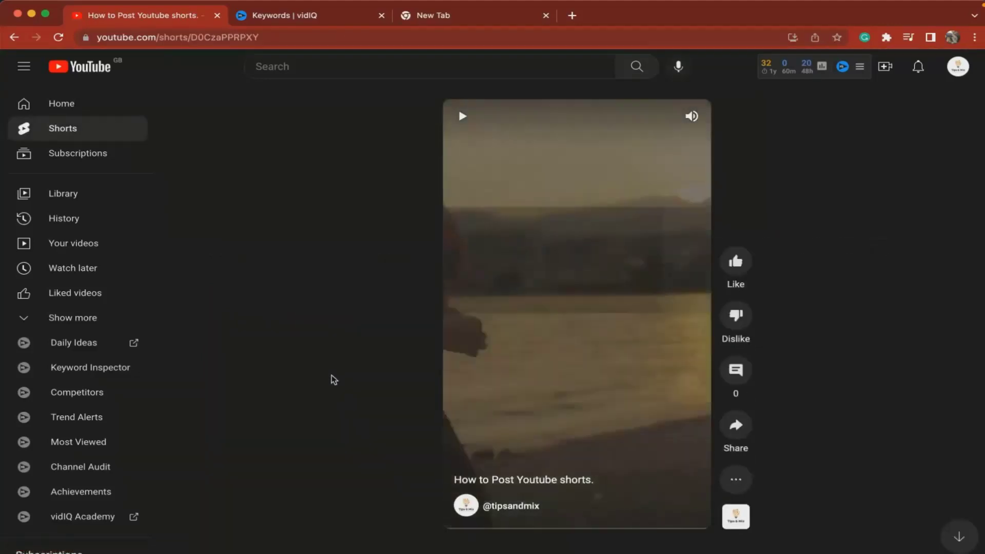